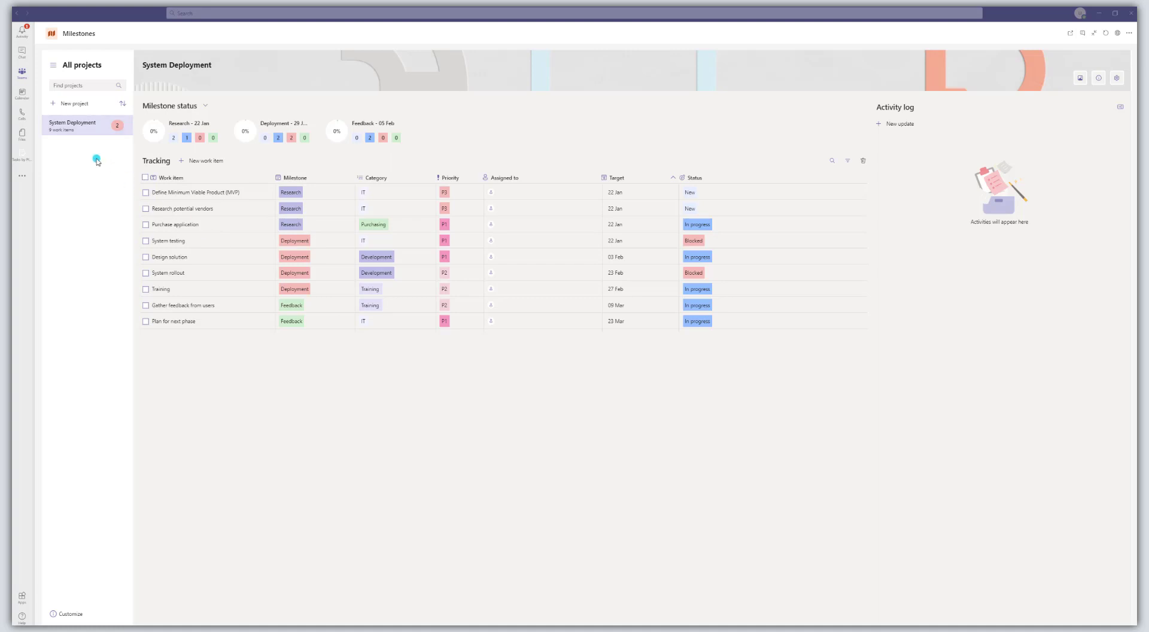
Step: Search the available apps for "milestone" to locate the Milestones app
left_click(22, 178)
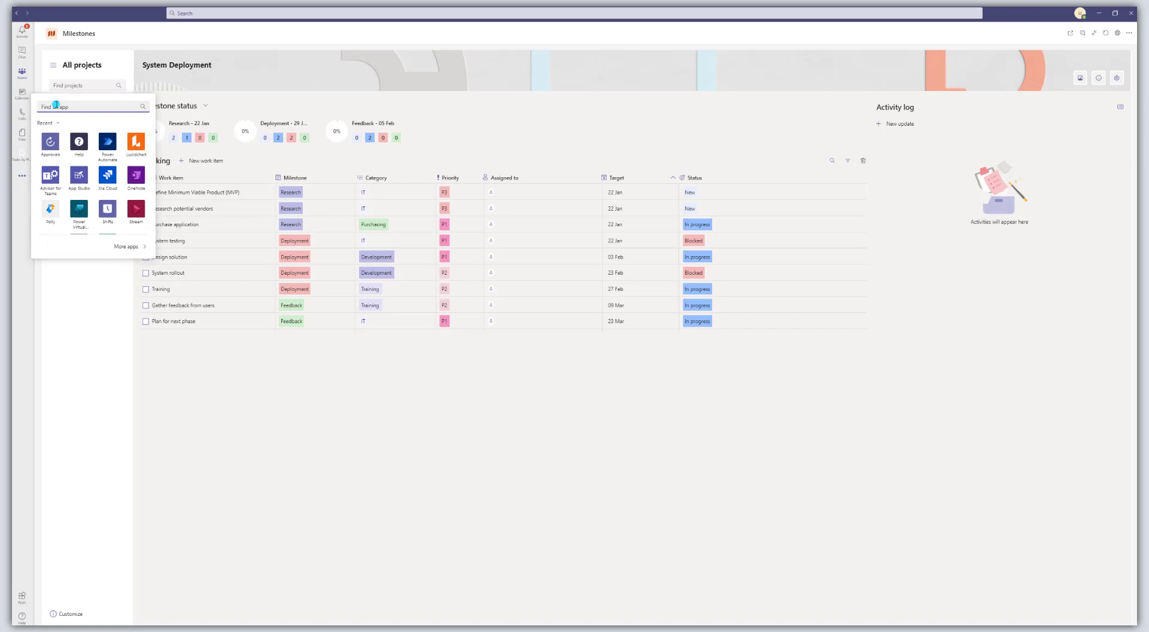
type("milestone")
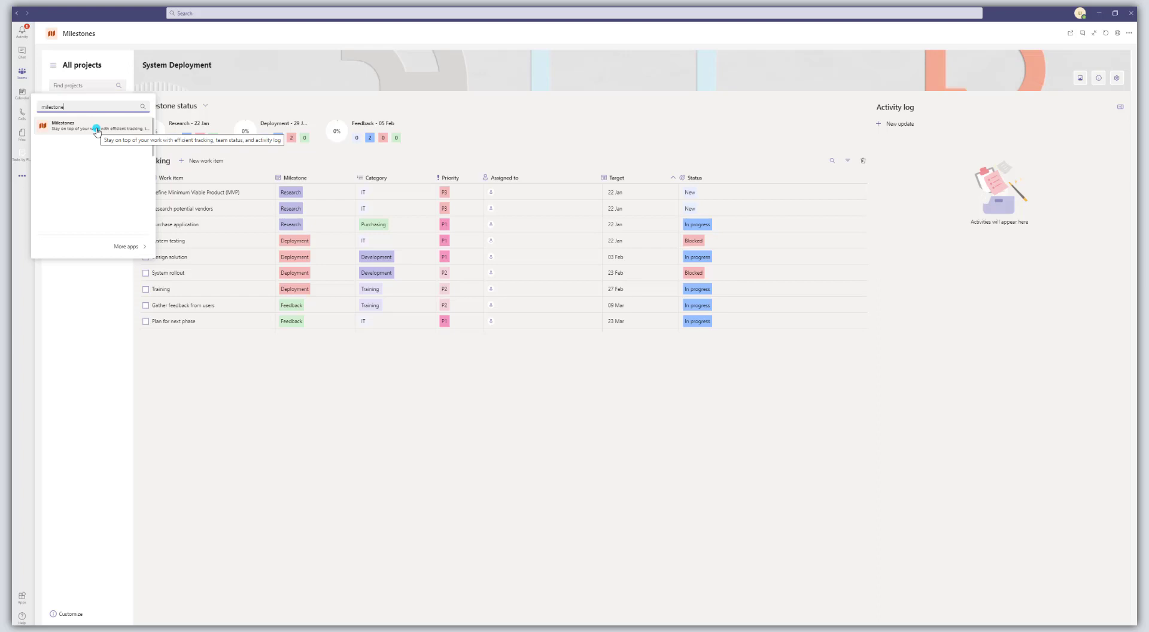
left_click(279, 431)
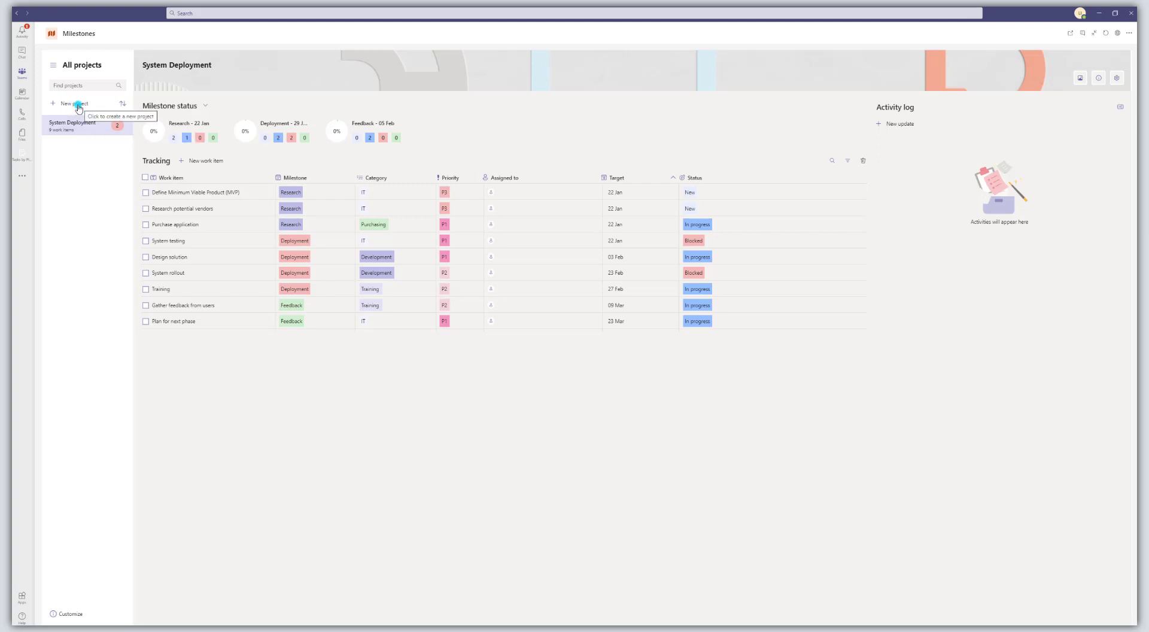
Step: Look at the project theme colours and images for System Deployment and close the theme options
left_click(124, 107)
left_click(1081, 79)
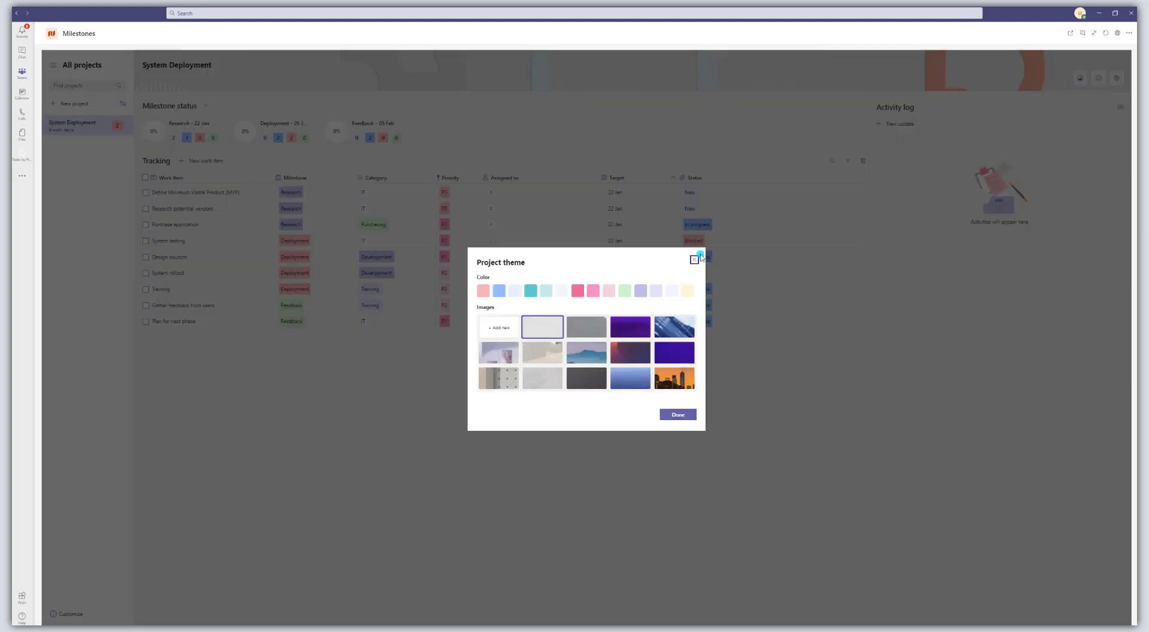
left_click(694, 259)
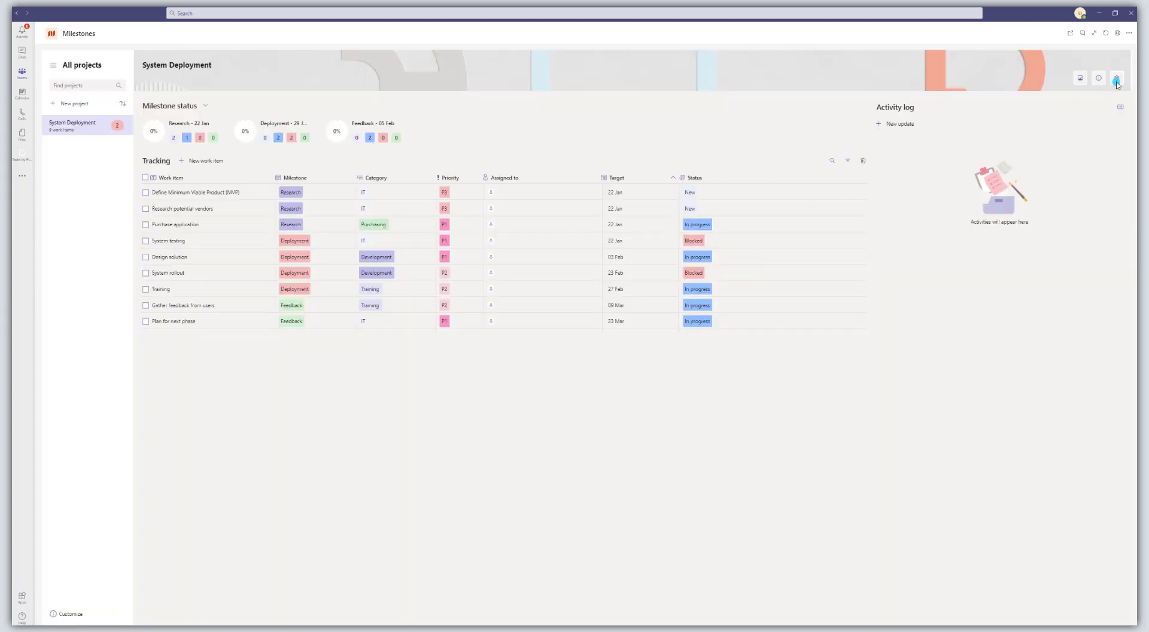
Step: Start a new project and name it Create Training Course
left_click(70, 105)
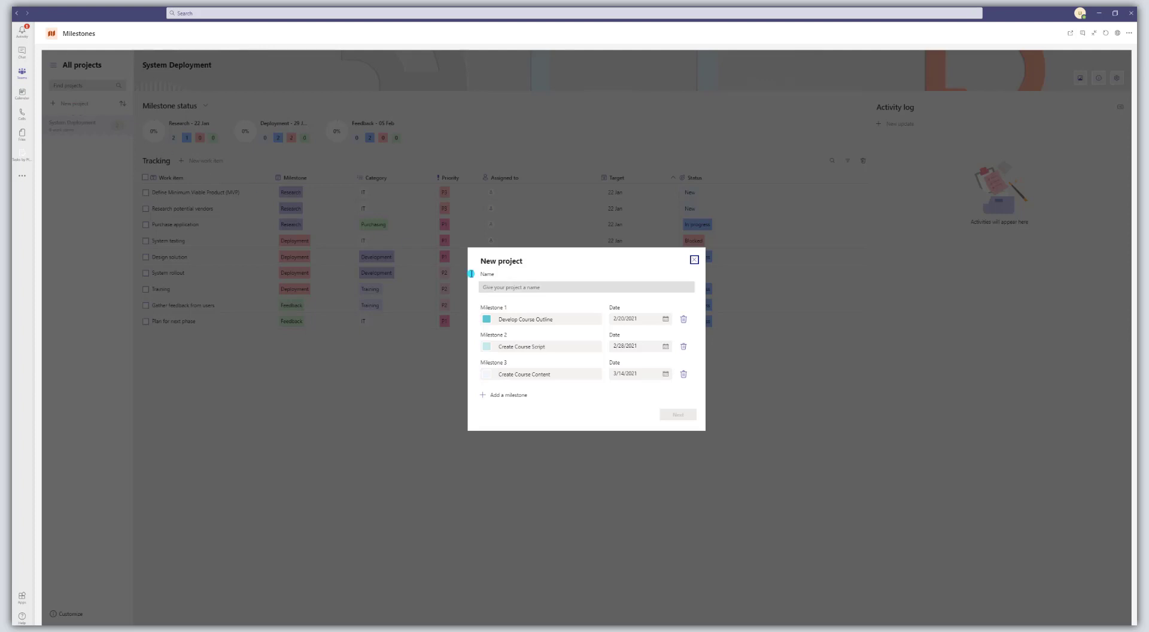
left_click(505, 287)
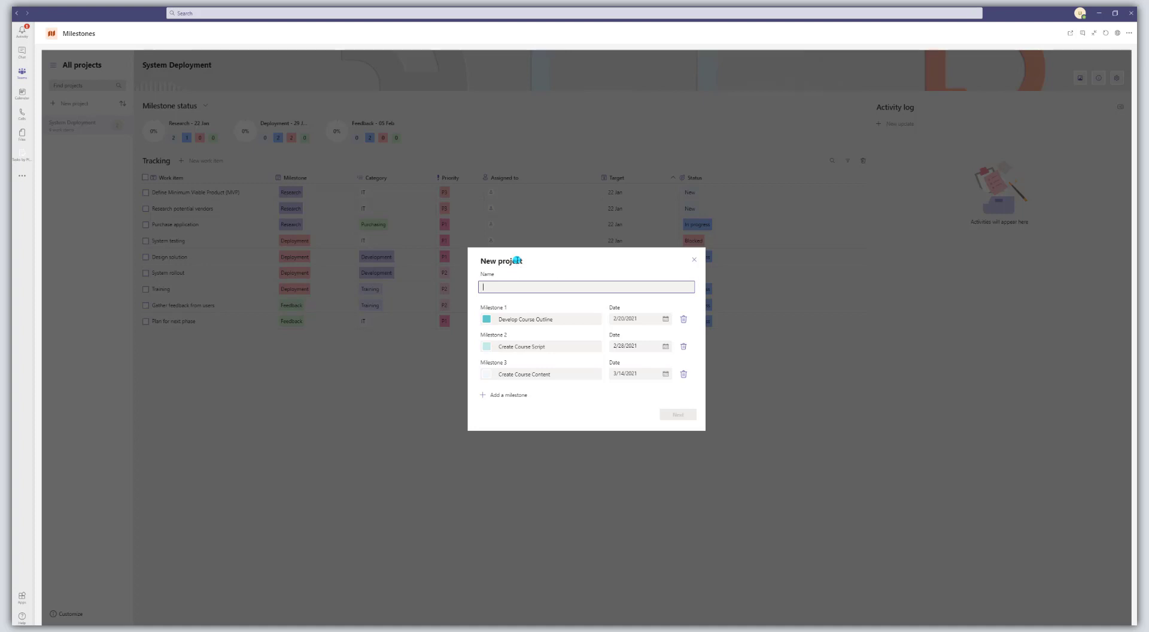
type("Create")
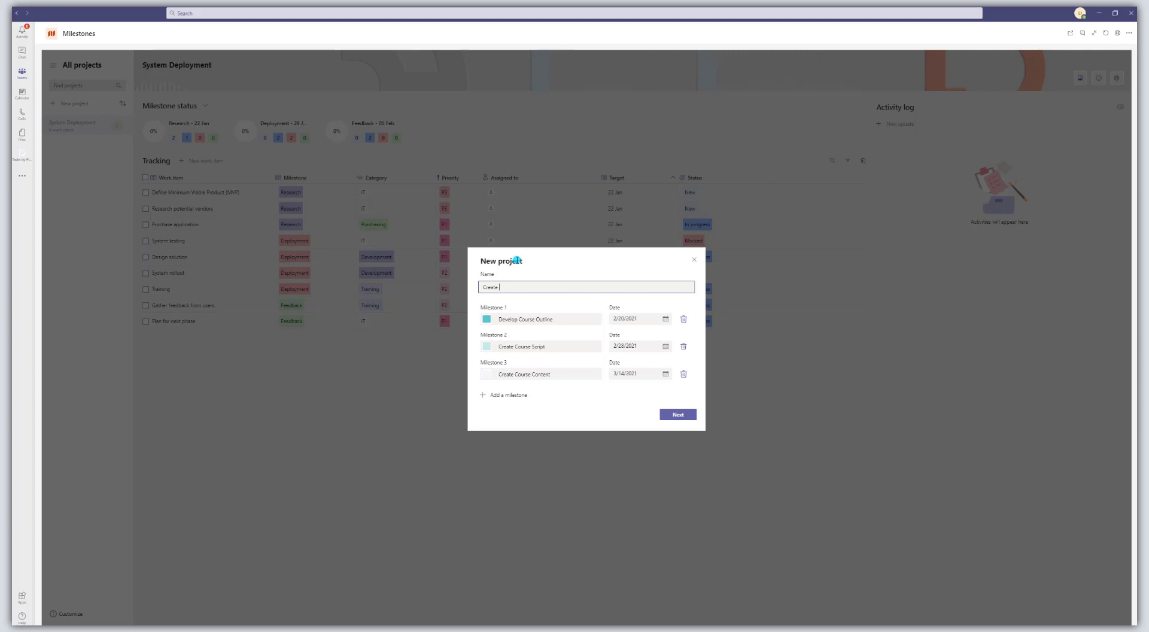
type(" Training Course")
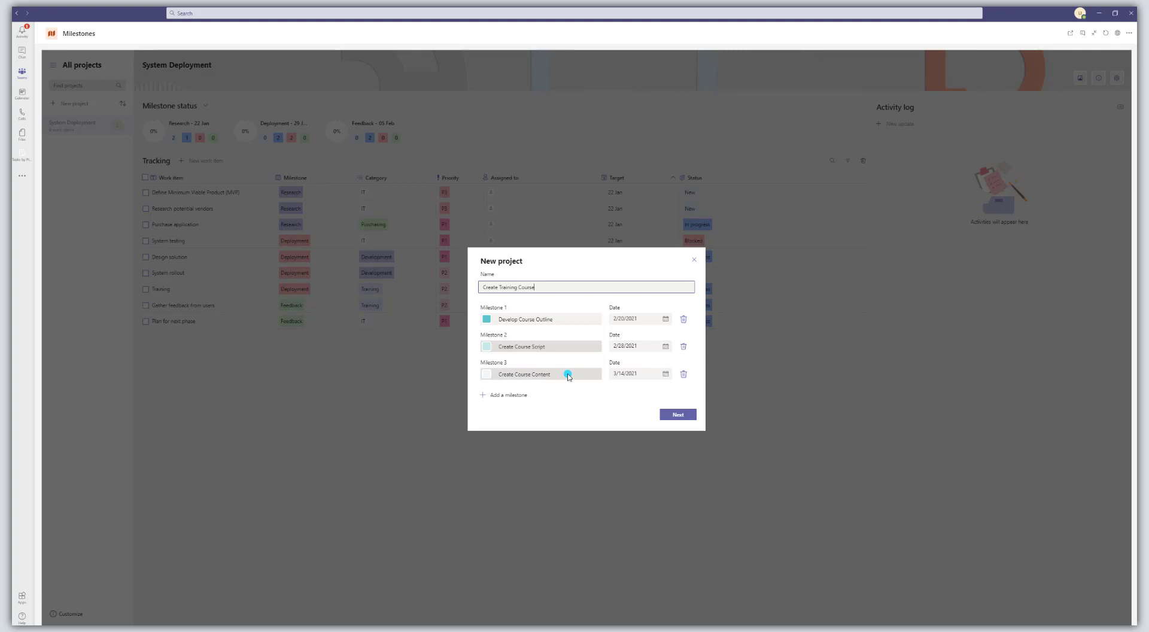
Step: Keep the default milestones, dates and project member, and create the project
left_click(666, 318)
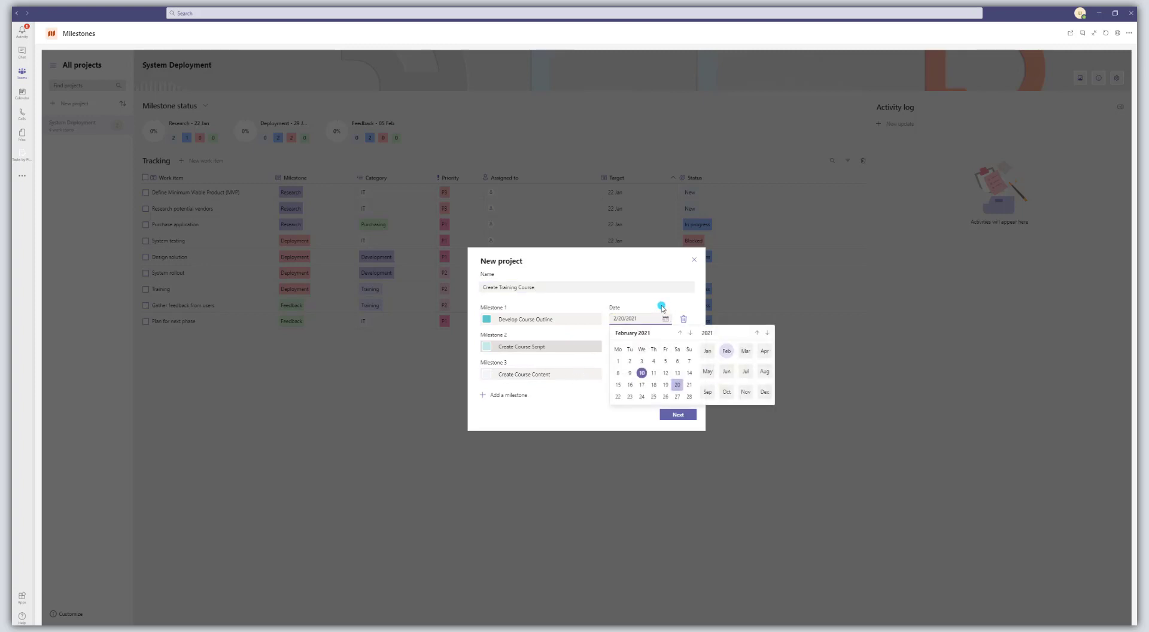
left_click(661, 306)
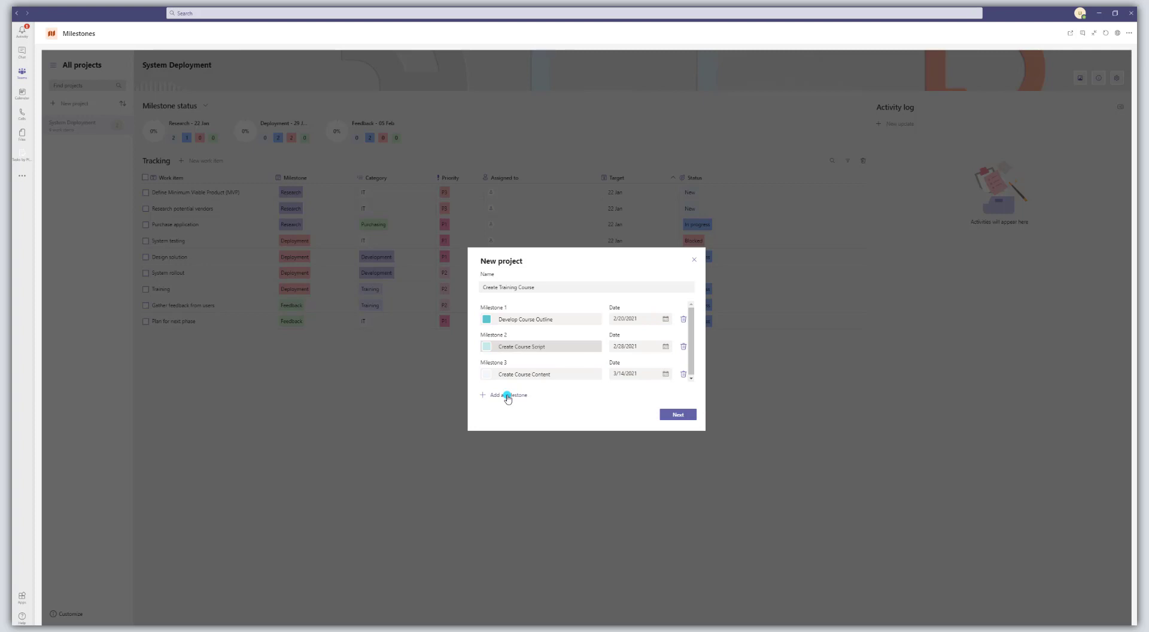
left_click(680, 417)
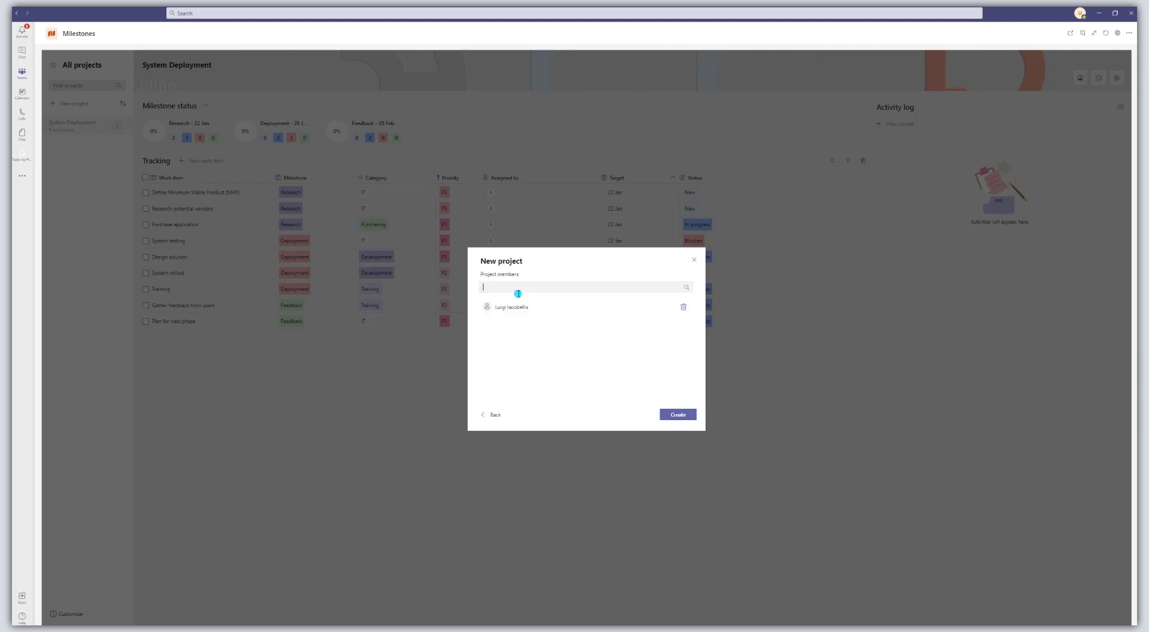
left_click(513, 289)
left_click(682, 415)
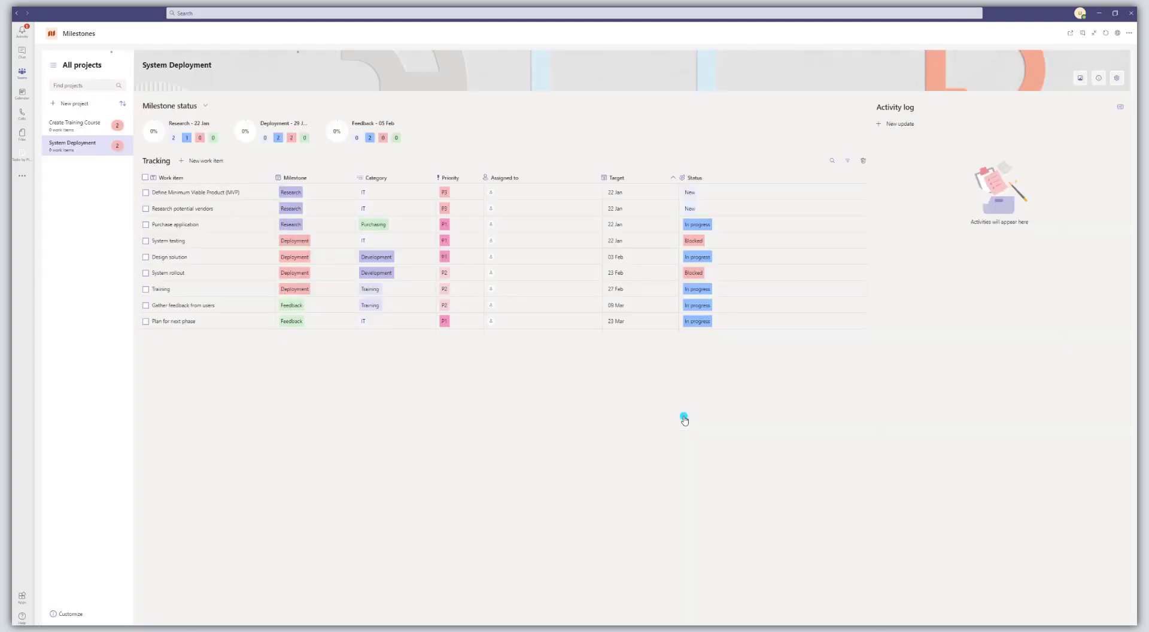
Step: Start a new work item in the Create Training Course project and name it Brainstorm Training Topics
left_click(74, 133)
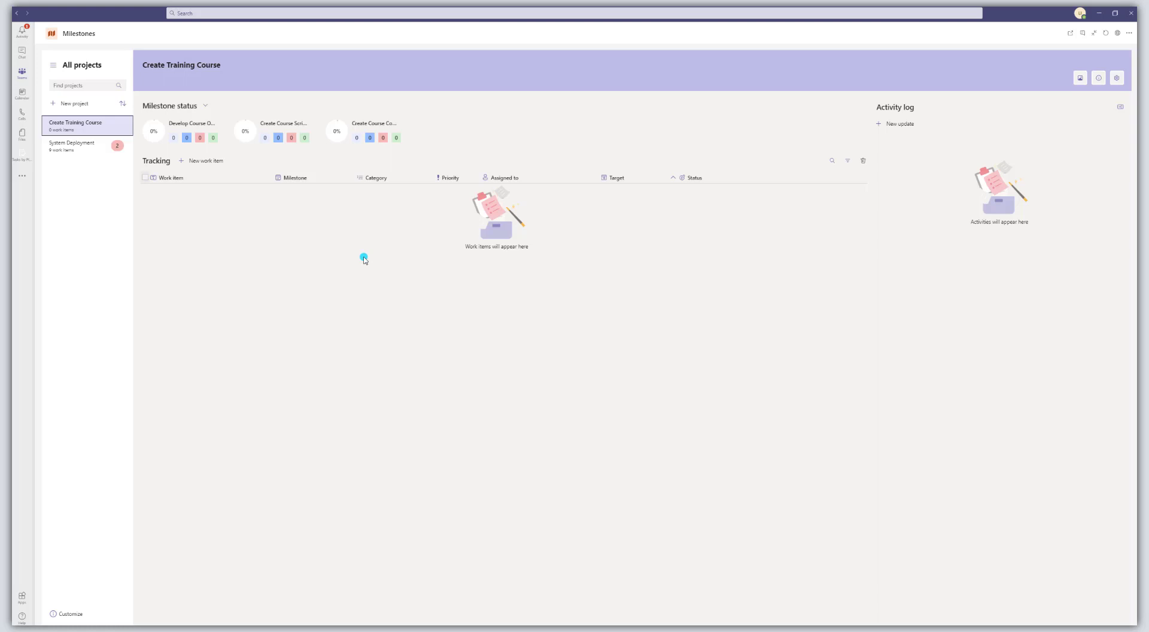
left_click(196, 167)
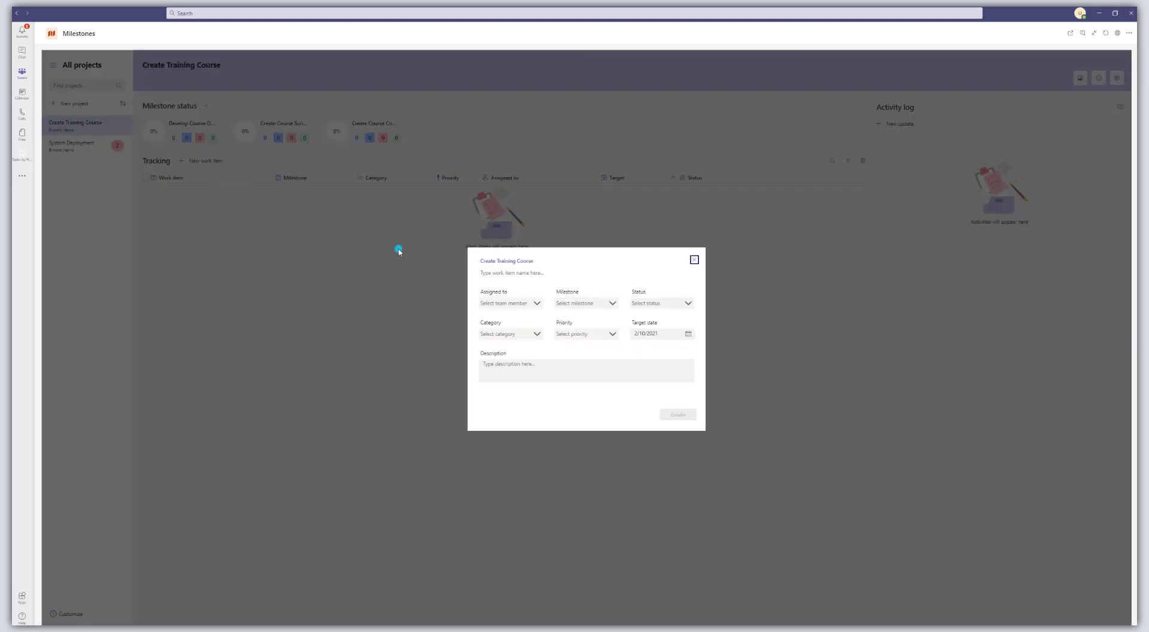
left_click(509, 273)
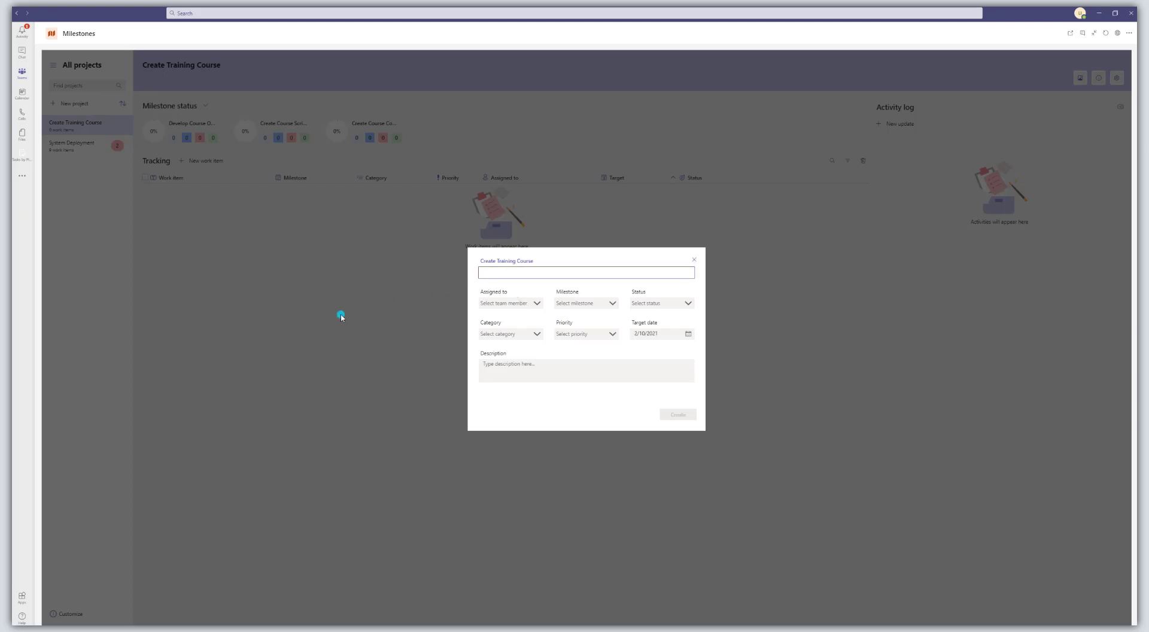
type("C")
key("BackSpace")
type("Brainstorm Training Topics")
Step: Assign the work item to the listed team member, with milestone Develop Course Outline and status New
left_click(517, 303)
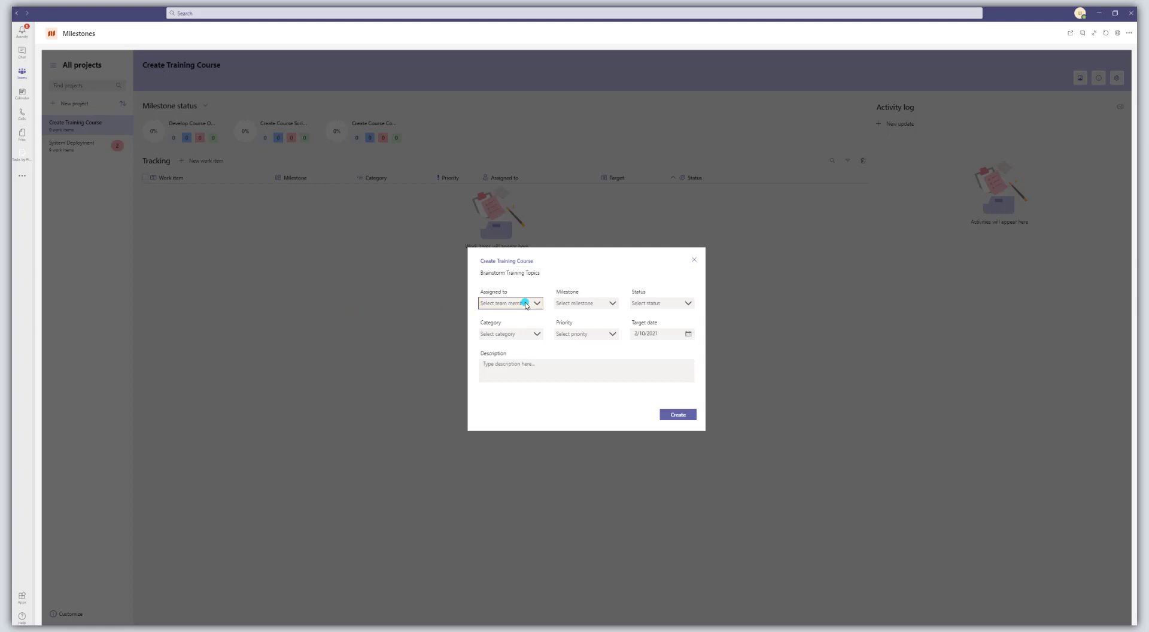
left_click(509, 319)
left_click(612, 304)
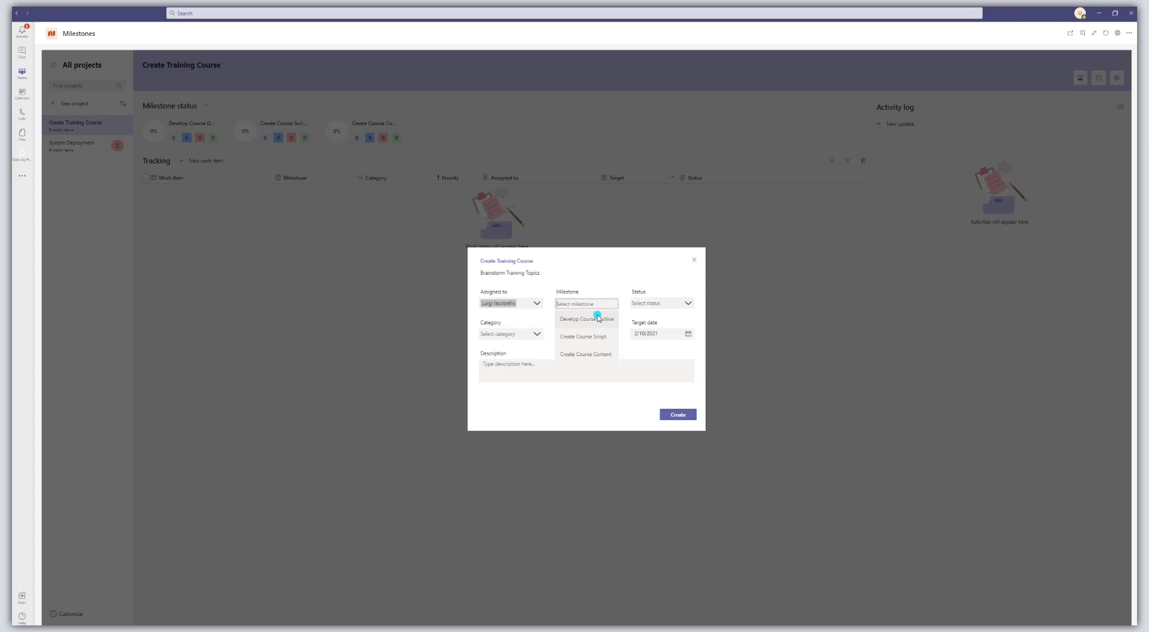
left_click(593, 319)
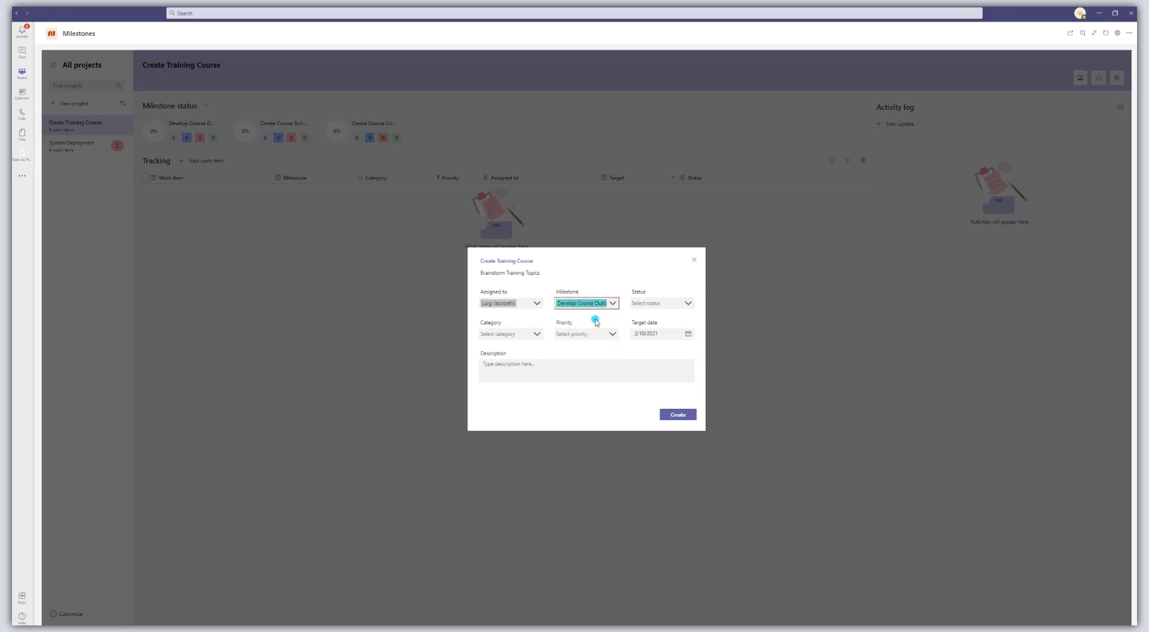
left_click(686, 303)
left_click(656, 323)
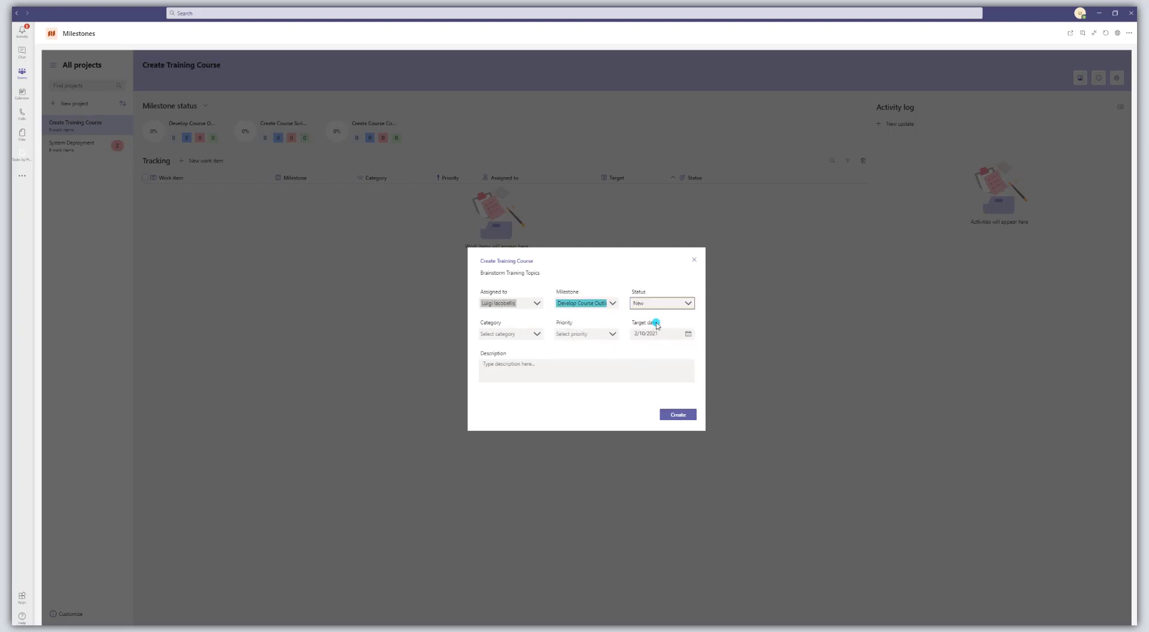
Step: Set the work item's priority to P0 and its target date to 2/11/2021
left_click(537, 335)
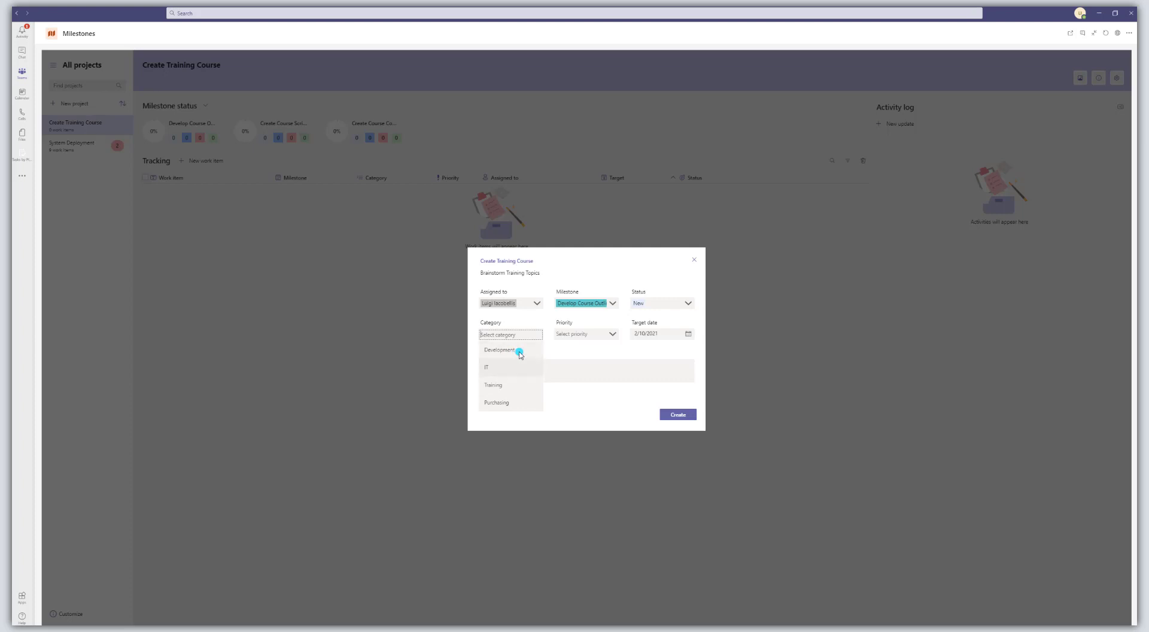
left_click(570, 351)
left_click(611, 335)
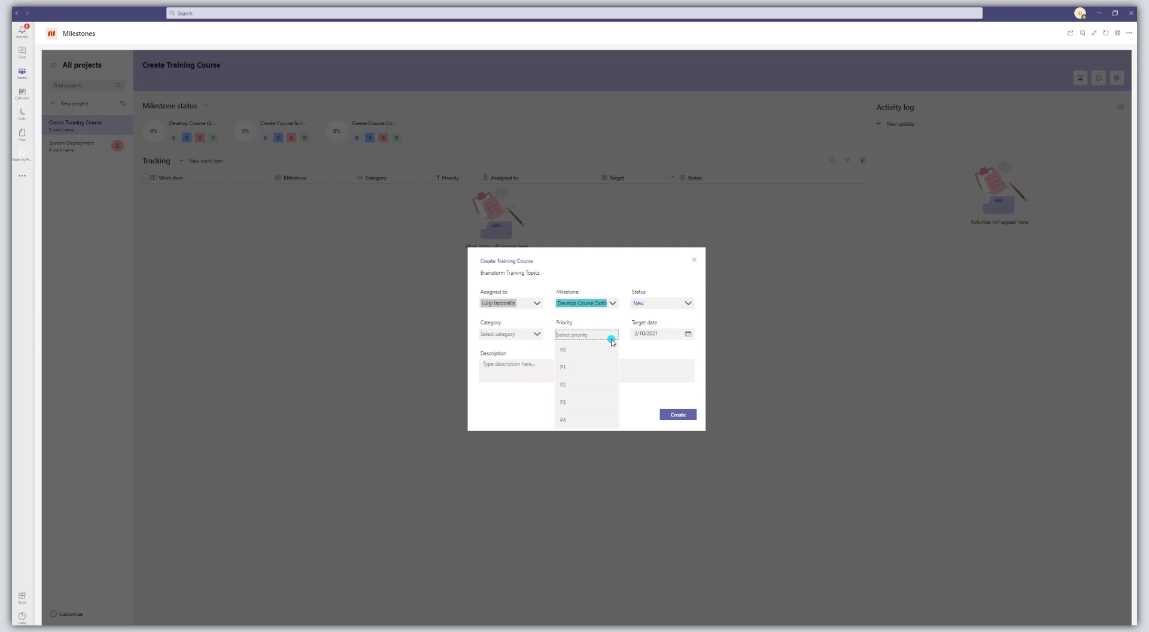
left_click(580, 350)
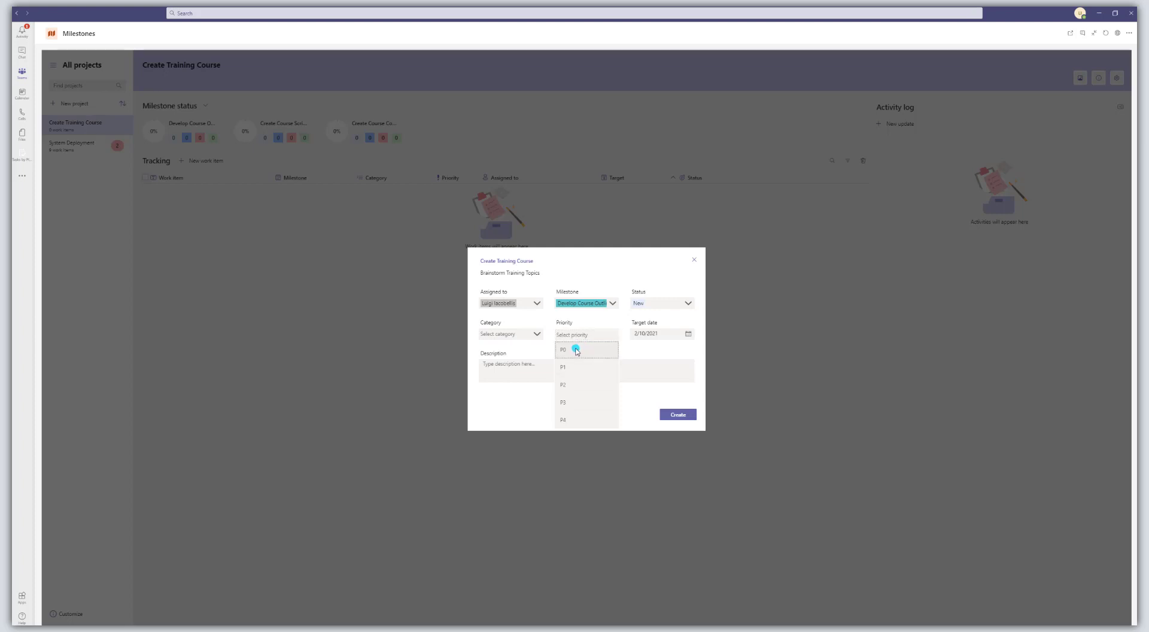
left_click(685, 335)
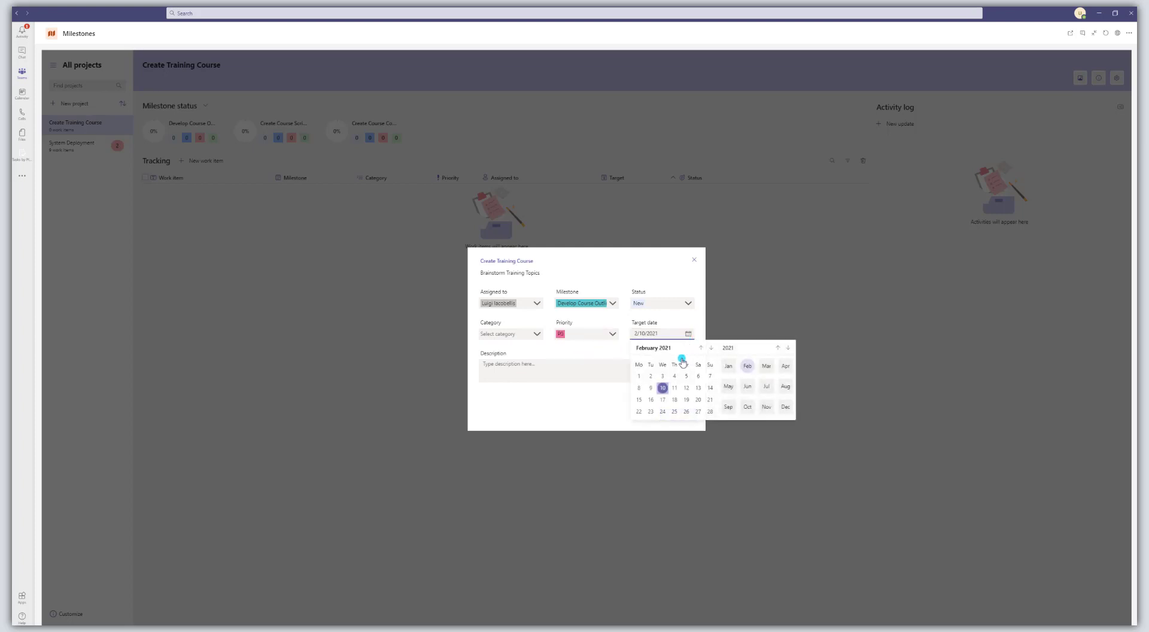
left_click(676, 388)
Step: Add the description "COnduct a brainstorming exercise for course topics" and create the work item
left_click(633, 378)
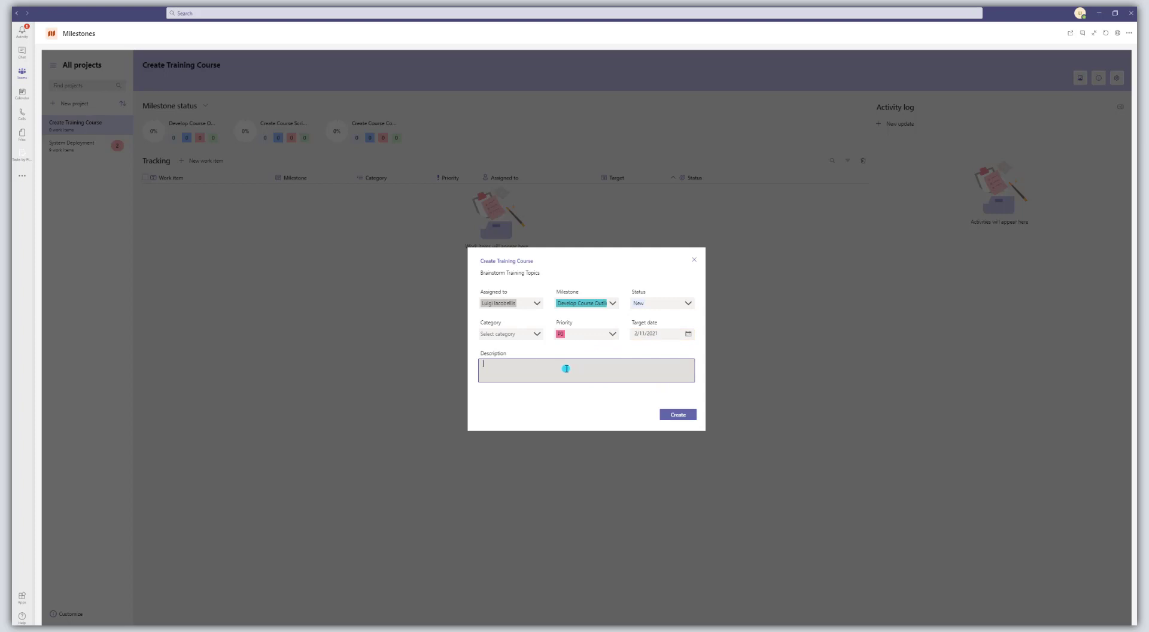
type("COnduct a brainstorming exercise for course topics")
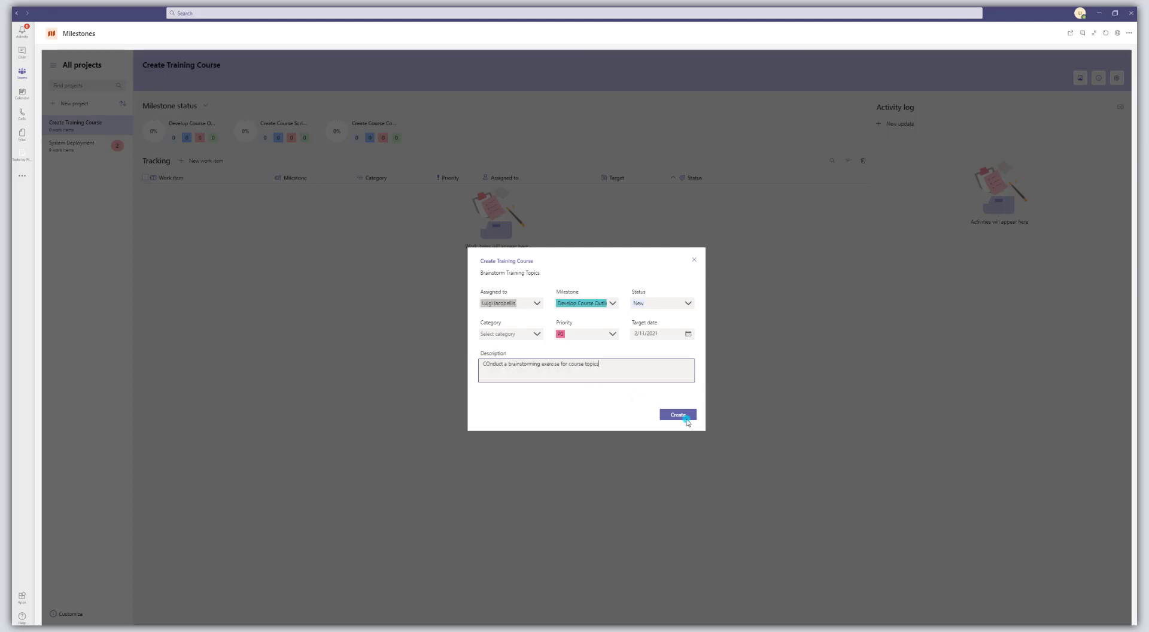
left_click(685, 419)
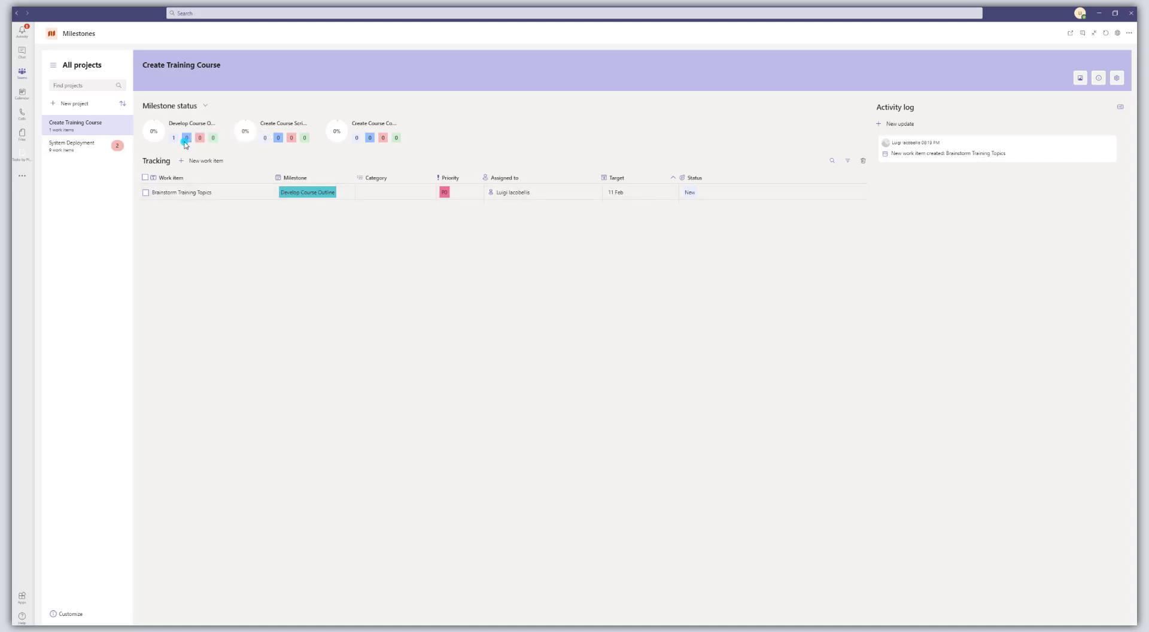
Step: Review the Brainstorm Training Topics details from its activity log entry and close them
left_click(907, 157)
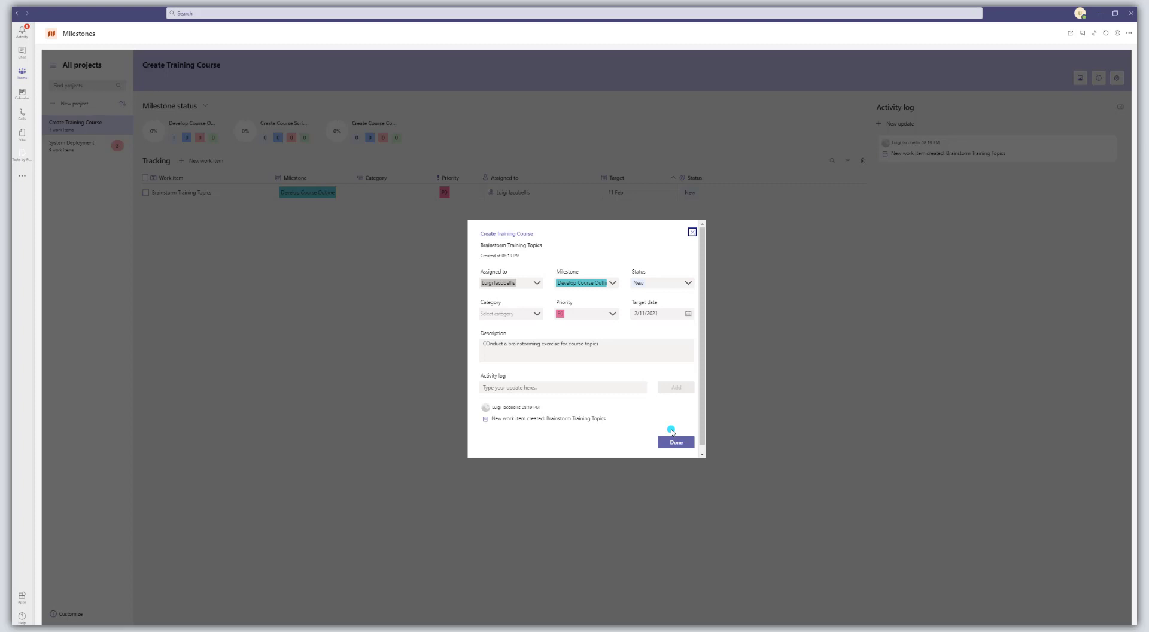
left_click(676, 442)
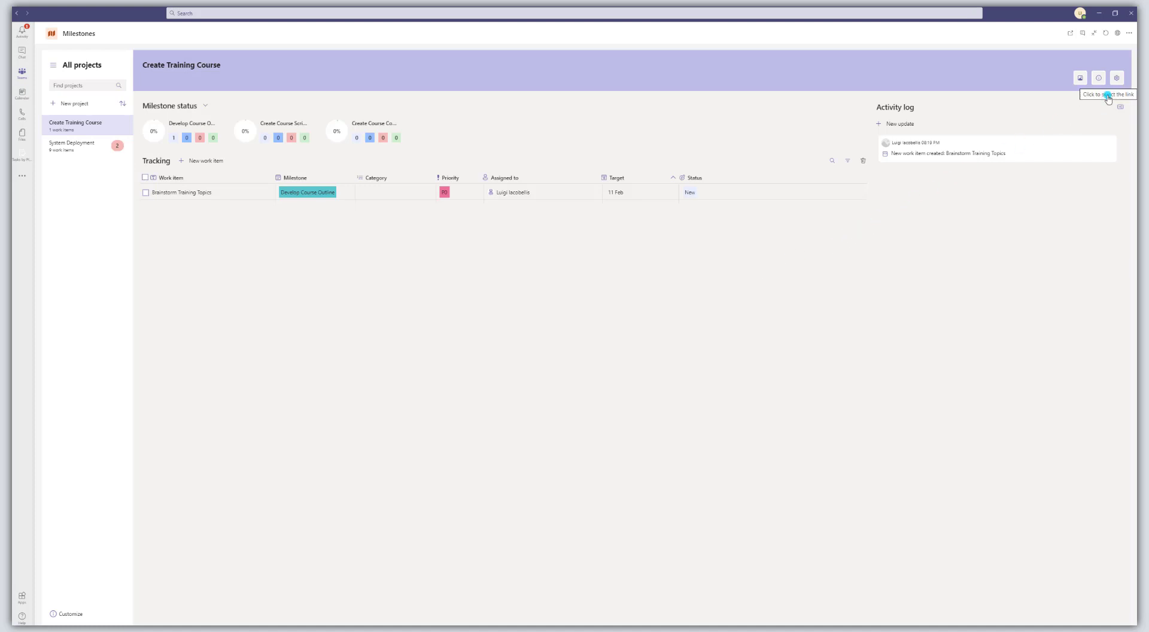
Step: Open the Create Training Course project settings and examine the name, team members and category fields
left_click(1117, 78)
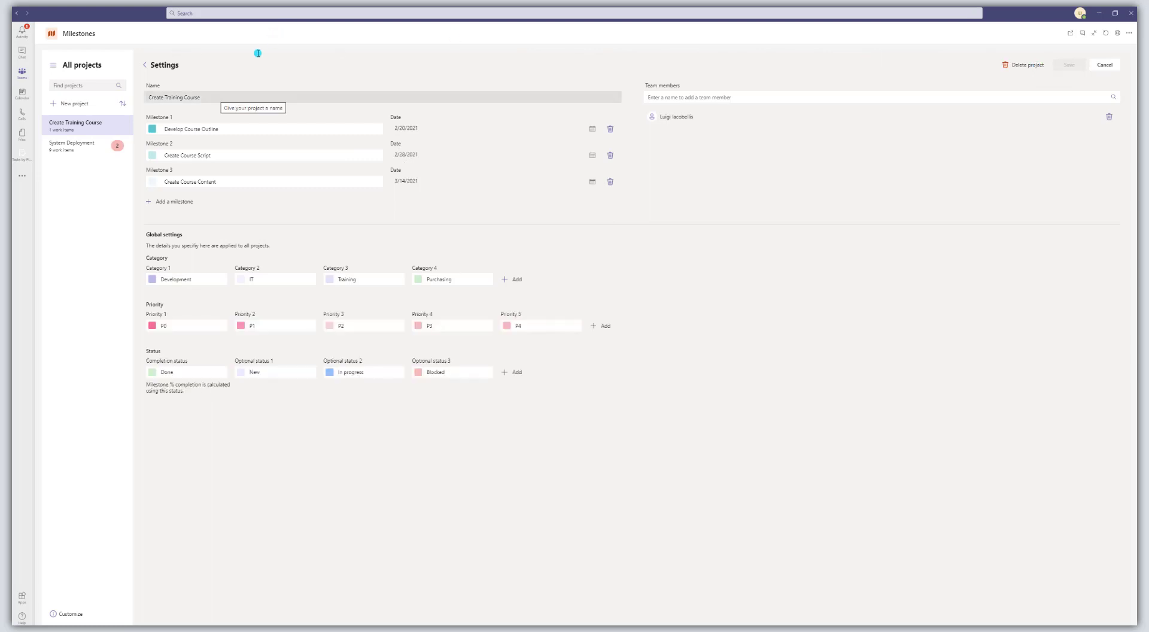
left_click(211, 97)
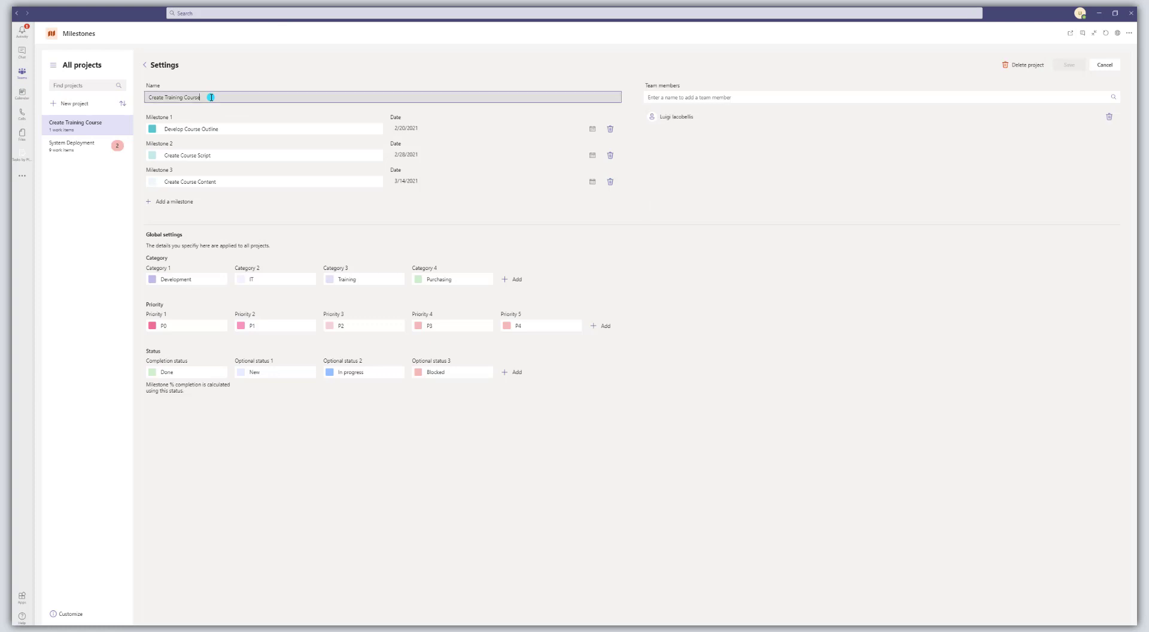
left_click(710, 97)
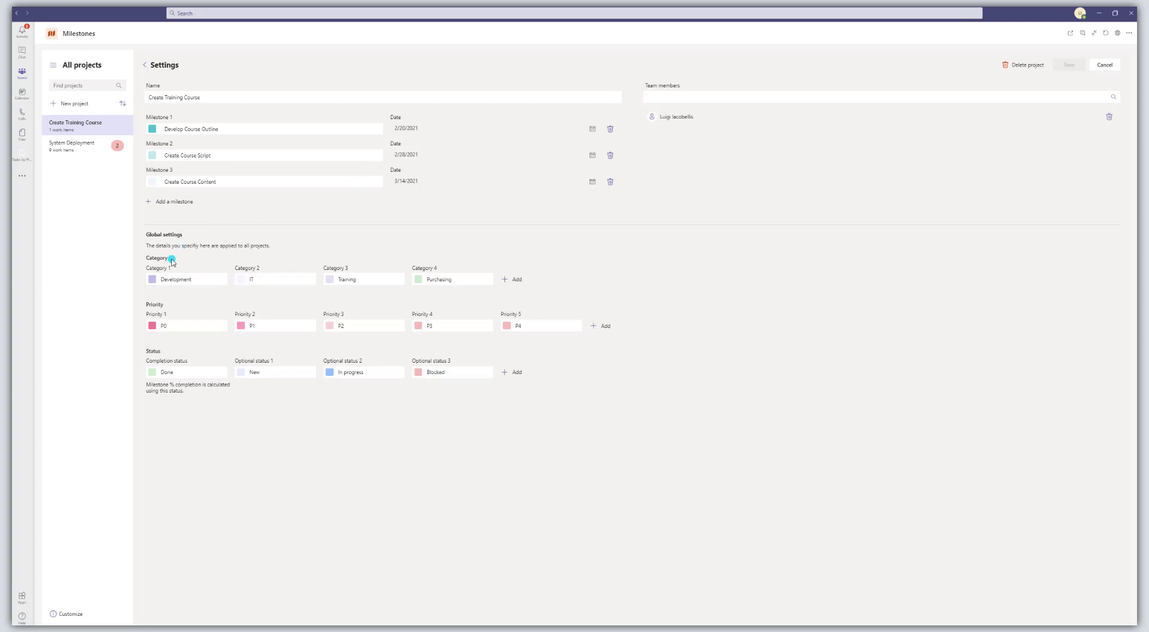
left_click_drag(170, 258, 147, 259)
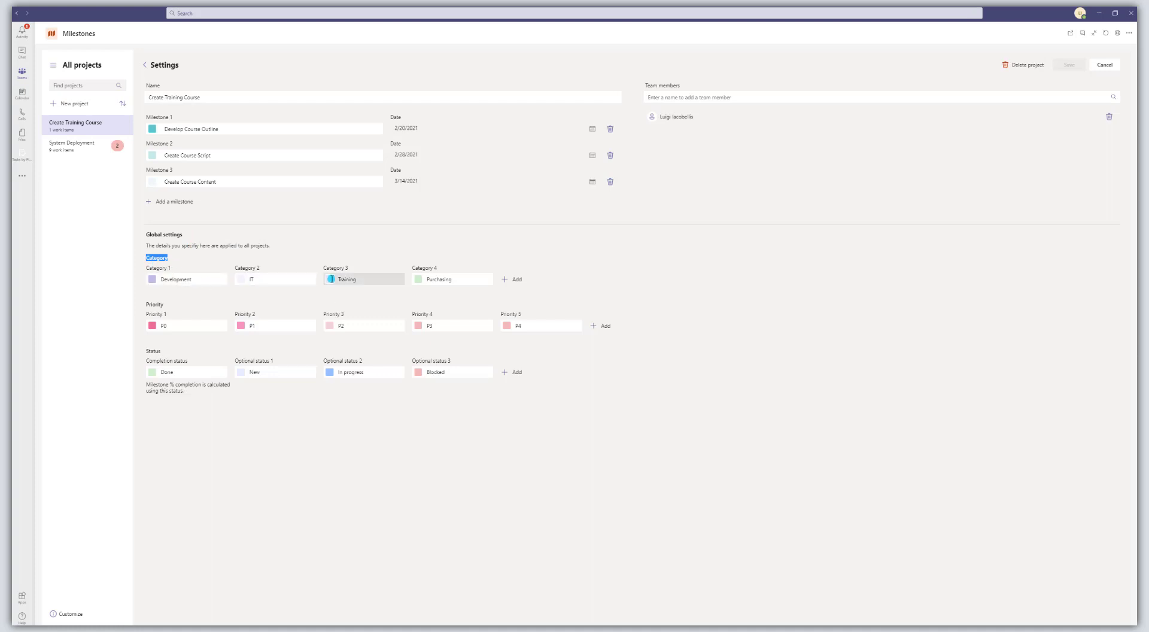
left_click(360, 279)
Step: Add a fifth category named Ideation to the global settings
left_click(516, 280)
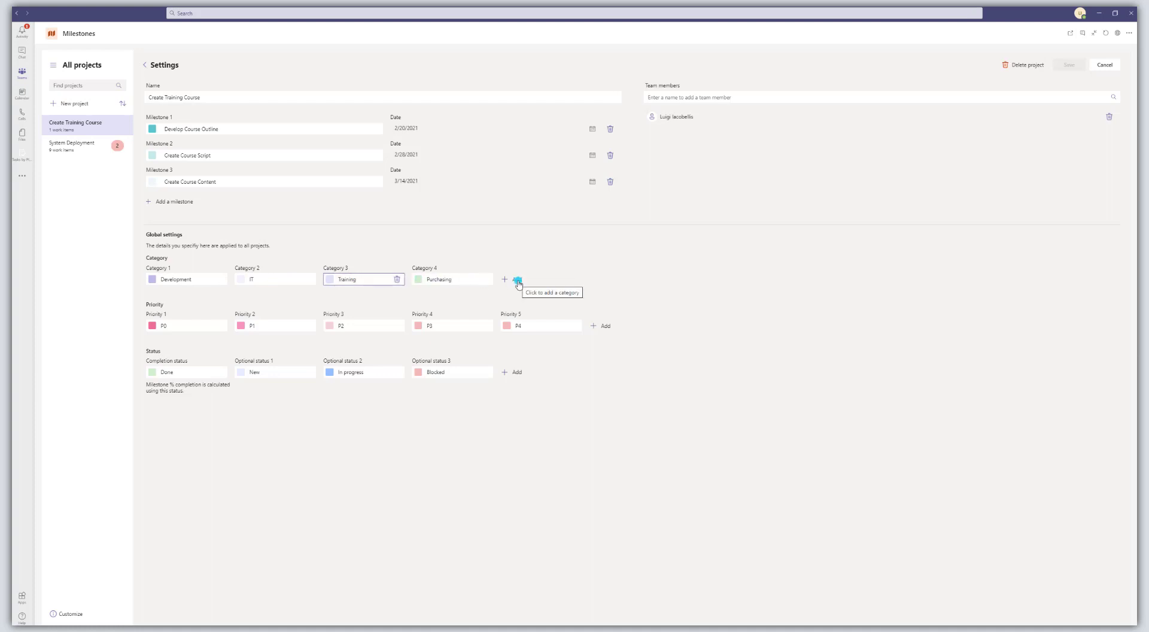
left_click(517, 280)
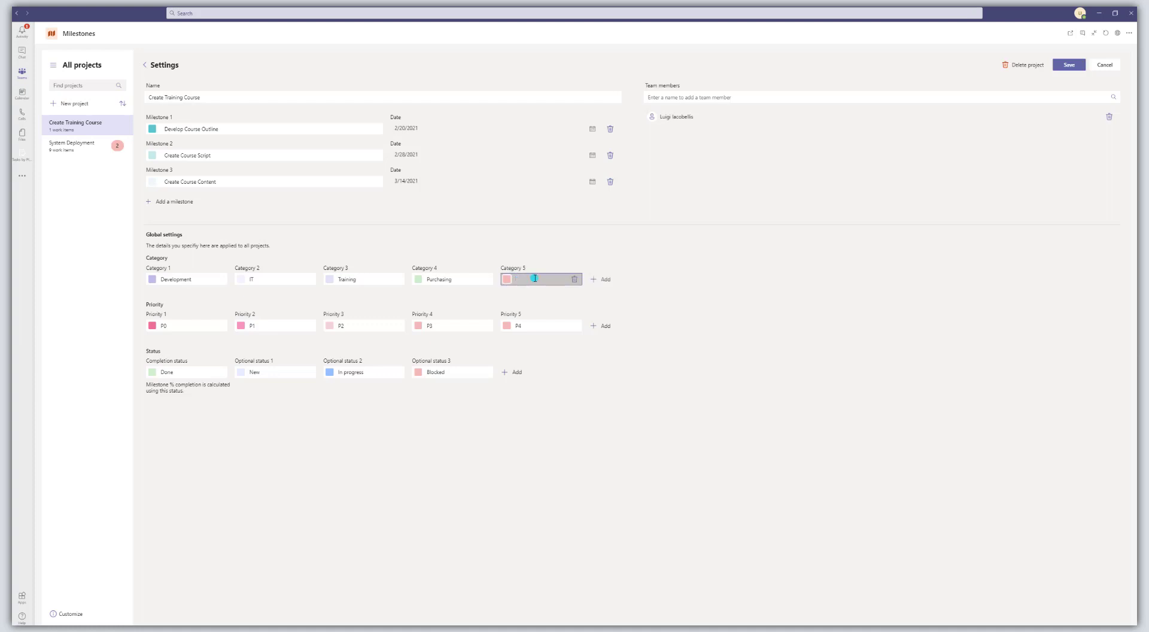
type("Ideation")
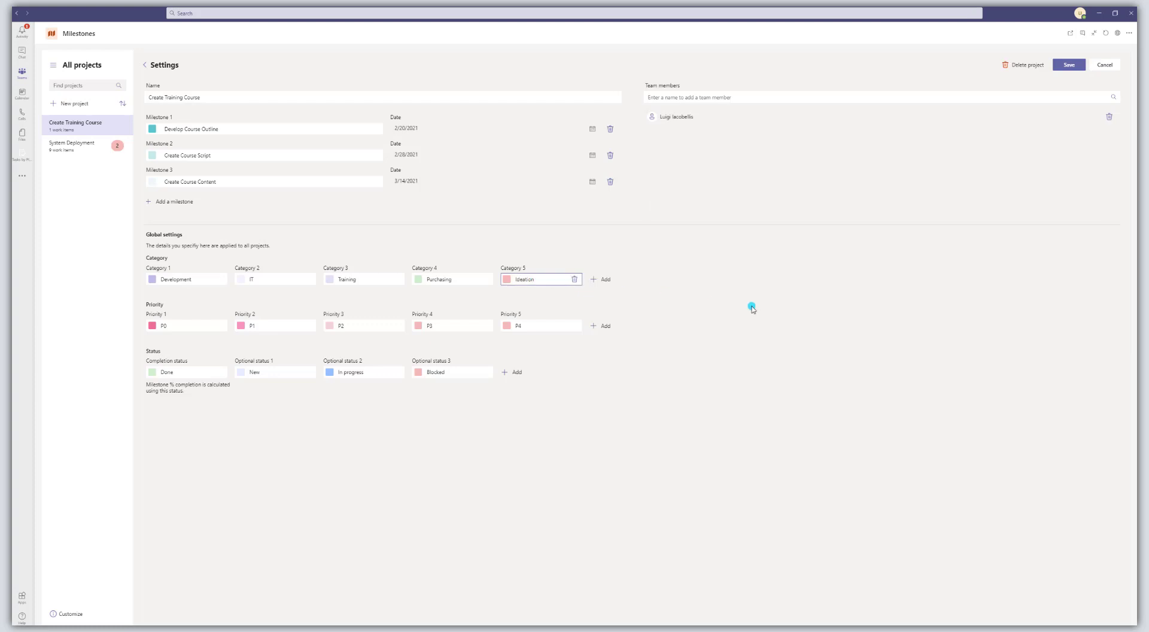
Step: Check the priority entries and leave the project settings without saving
left_click(167, 314)
left_click(447, 325)
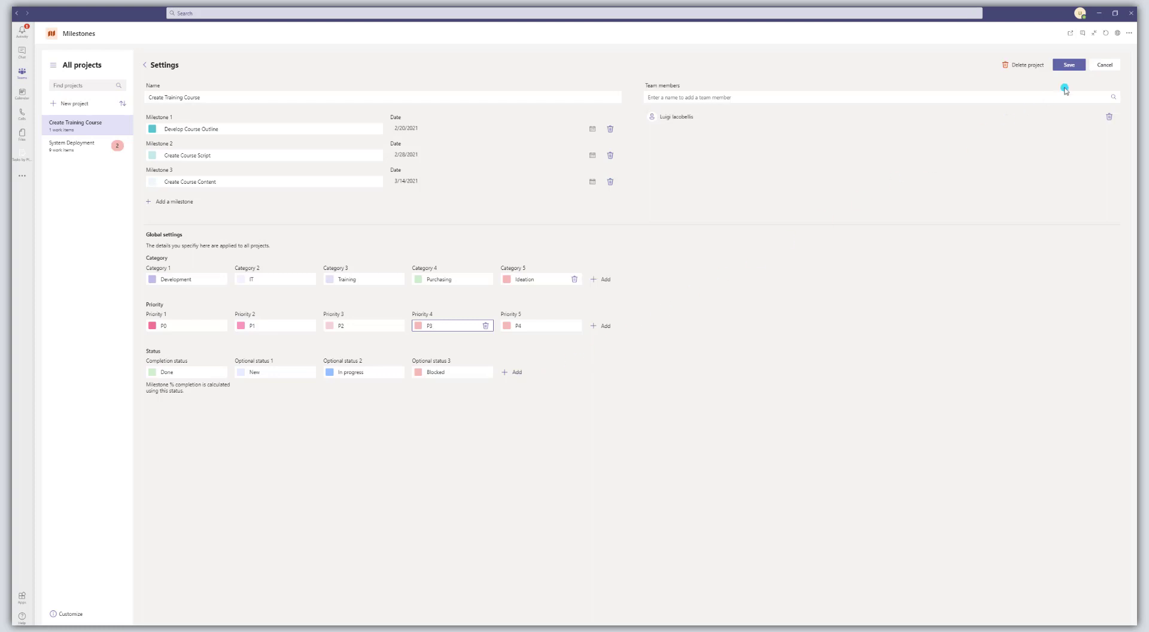
left_click(1108, 64)
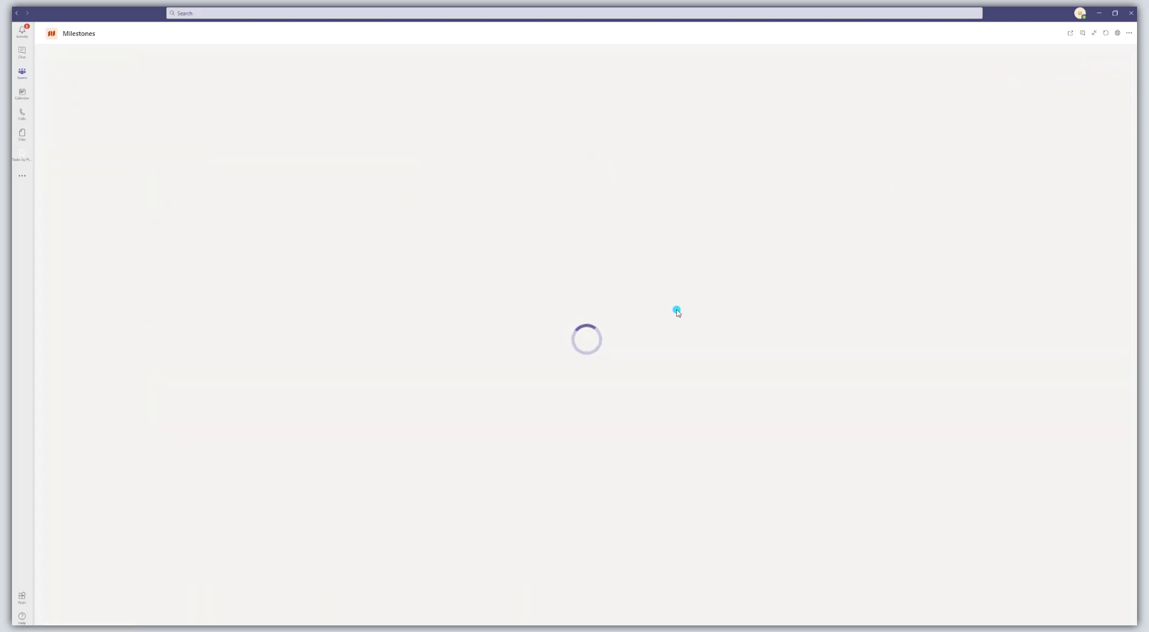